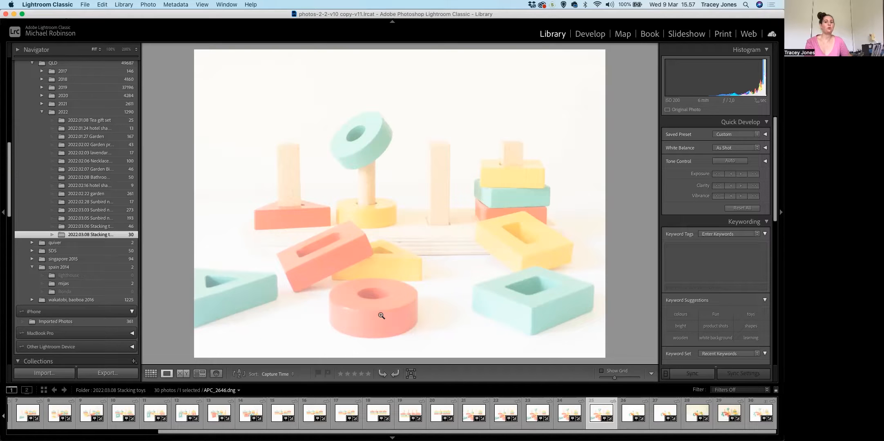
Give the photo of scattered blocks with the tilted teal ring, APC_2646.dng, a one-star rating.
{"action": "key", "text": "bracketright"}
{"action": "key", "text": "bracketright"}
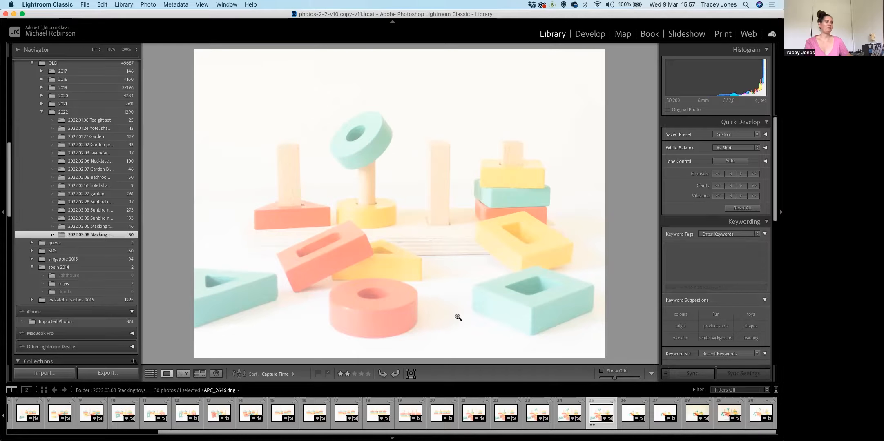
{"action": "key", "text": "bracketleft"}
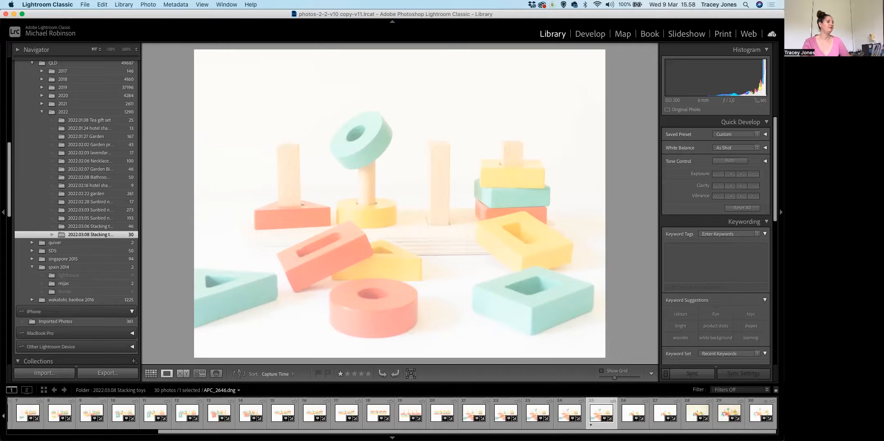
Go back to the start of the folder and give APC_2625.dng a one-star rating.
{"action": "left_click", "coordinate": [122, 432]}
{"action": "left_click", "coordinate": [23, 413]}
{"action": "key", "text": "Right"}
{"action": "key", "text": "1"}
{"action": "key", "text": "Right"}
Give one star to the keepers among the photos from APC_2626.dng to APC_2638.dng.
{"action": "key", "text": "Right"}
{"action": "key", "text": "bracketright"}
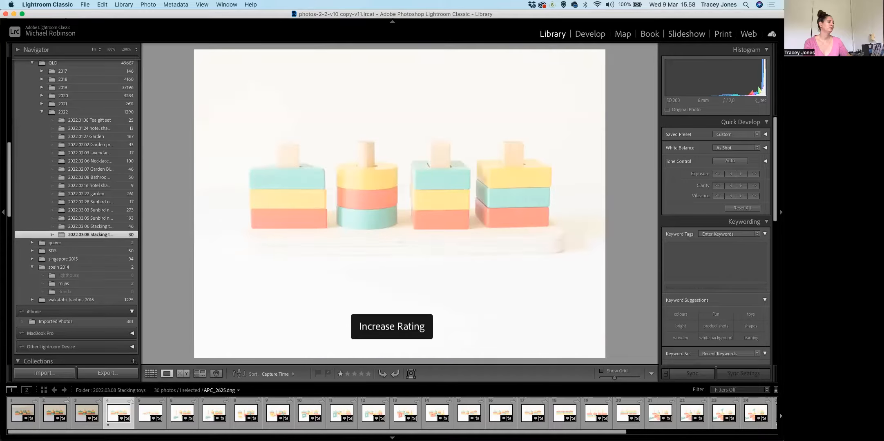
{"action": "key", "text": "Right"}
{"action": "key", "text": "Right"}
{"action": "key", "text": "bracketright"}
{"action": "key", "text": "Right"}
{"action": "key", "text": "bracketright"}
{"action": "key", "text": "Right"}
{"action": "key", "text": "bracketright"}
{"action": "key", "text": "Right"}
{"action": "key", "text": "bracketright"}
{"action": "key", "text": "Right"}
{"action": "key", "text": "bracketright"}
{"action": "key", "text": "Right"}
{"action": "key", "text": "bracketright"}
{"action": "key", "text": "Right"}
{"action": "key", "text": "bracketright"}
{"action": "key", "text": "Right"}
{"action": "key", "text": "bracketright"}
{"action": "key", "text": "Right"}
{"action": "key", "text": "bracketright"}
{"action": "key", "text": "Right"}
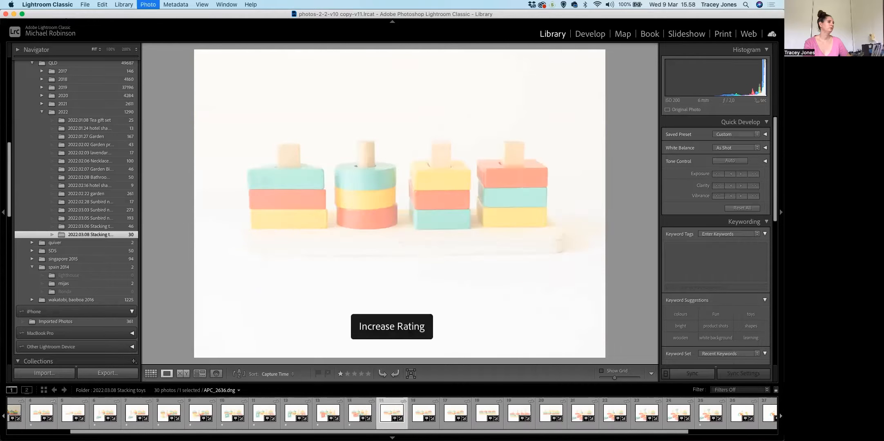
{"action": "key", "text": "Right"}
Give one star to the keepers among the photos from APC_2639.dng to APC_2645.dng.
{"action": "key", "text": "Right"}
{"action": "key", "text": "bracketright"}
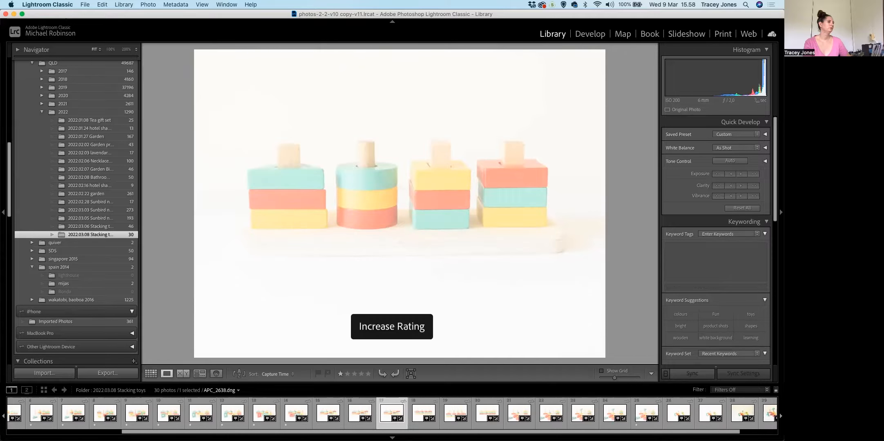
{"action": "key", "text": "Right"}
{"action": "key", "text": "bracketright"}
{"action": "key", "text": "Right"}
{"action": "key", "text": "bracketright"}
{"action": "key", "text": "Right"}
{"action": "key", "text": "bracketright"}
{"action": "key", "text": "Right"}
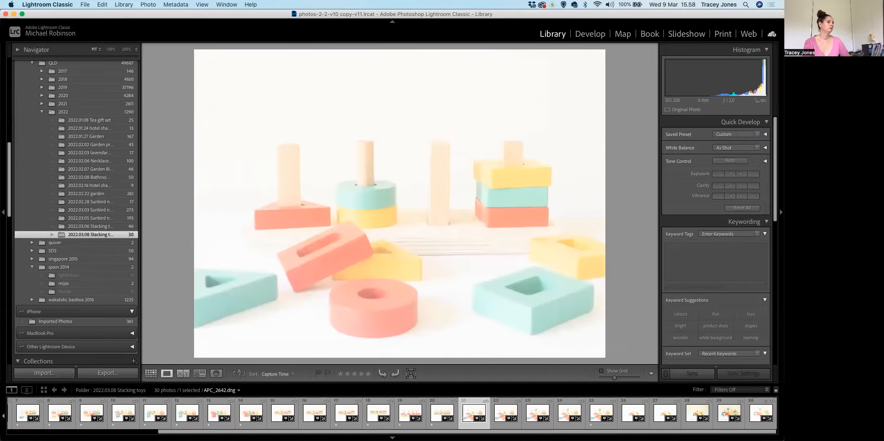
{"action": "key", "text": "bracketright"}
{"action": "key", "text": "Right"}
{"action": "key", "text": "bracketright"}
{"action": "key", "text": "Right"}
Look through the remaining photos of the folder up to the last one, APC_2651.dng.
{"action": "key", "text": "bracketright"}
{"action": "key", "text": "Right"}
{"action": "key", "text": "bracketright"}
{"action": "key", "text": "bracketleft"}
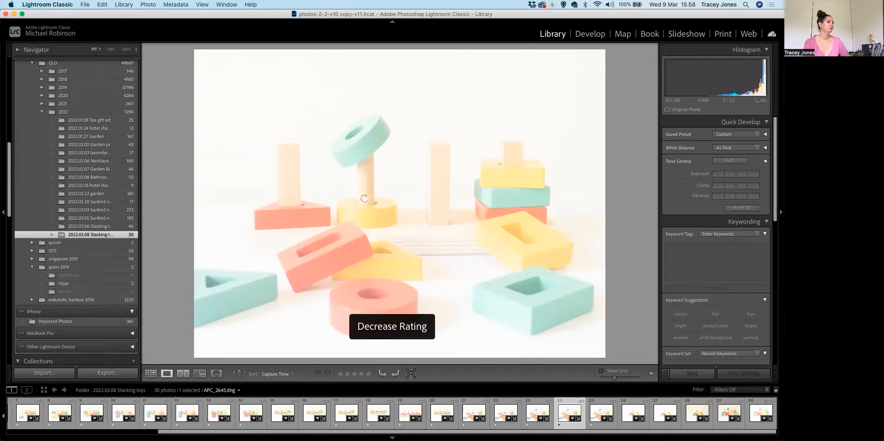
{"action": "key", "text": "Right"}
{"action": "key", "text": "bracketright"}
{"action": "key", "text": "Right"}
{"action": "key", "text": "Right"}
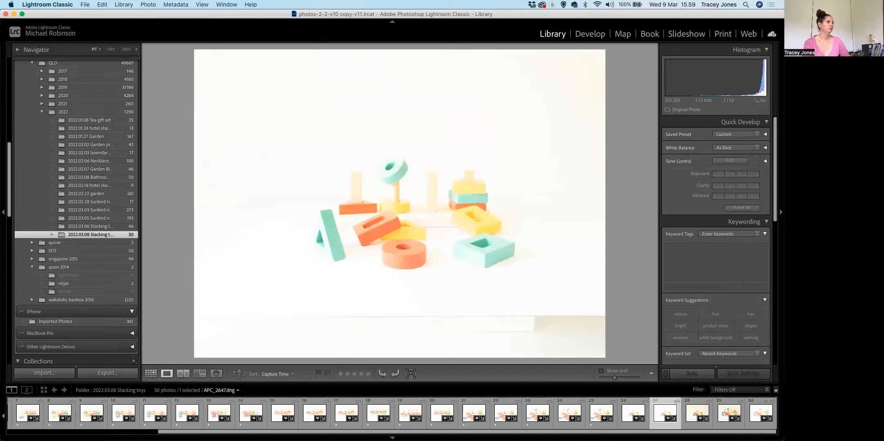
{"action": "key", "text": "Right"}
{"action": "key", "text": "Right"}
{"action": "key", "text": "Right"}
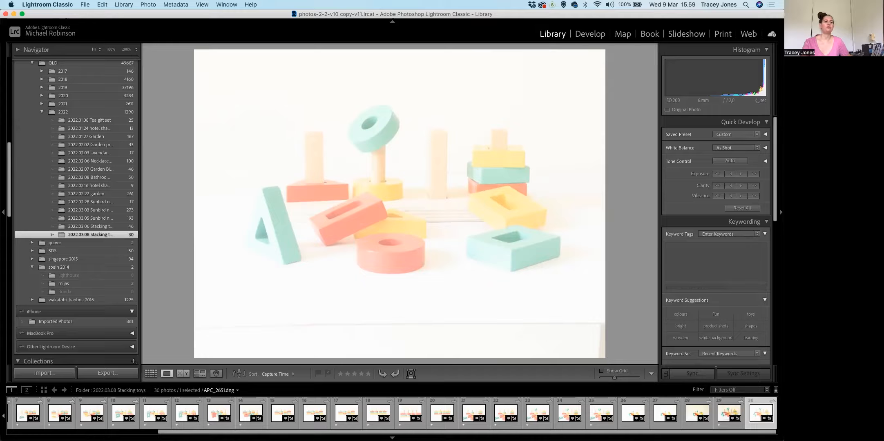
Open the folder's first photo, APC_2622.dng, for editing in the Develop module.
{"action": "left_click_drag", "start_coordinate": [701, 432], "coordinate": [551, 432]}
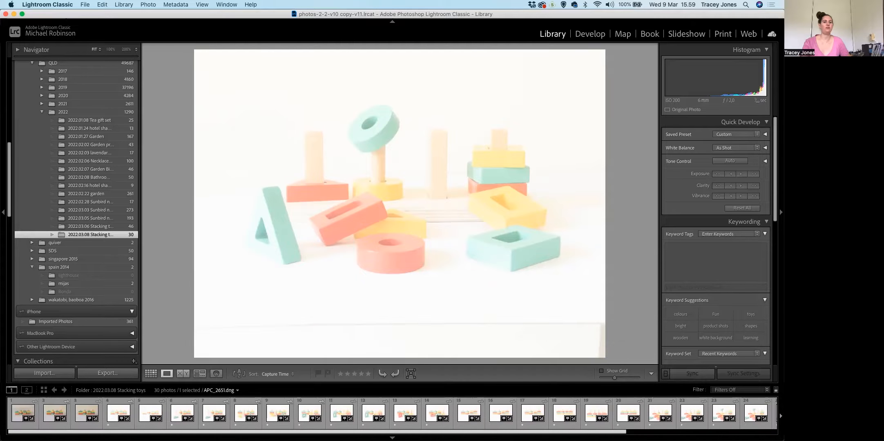
{"action": "left_click", "coordinate": [17, 404]}
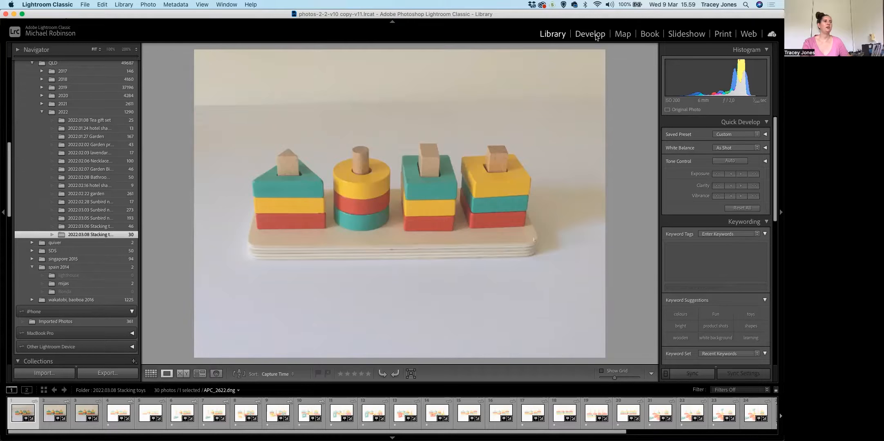
{"action": "left_click", "coordinate": [591, 33]}
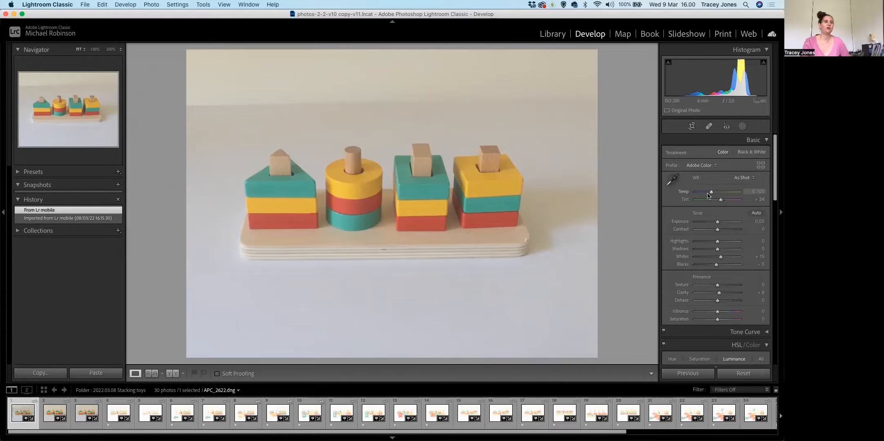
Try a white balance of Temp 6,030 and Tint +18, and revert to the From Lr mobile state.
{"action": "mouse_move", "coordinate": [712, 195]}
{"action": "left_mouse_down"}
{"action": "mouse_move", "coordinate": [701, 194]}
{"action": "mouse_move", "coordinate": [729, 195]}
{"action": "mouse_move", "coordinate": [713, 195]}
{"action": "mouse_move", "coordinate": [710, 204]}
{"action": "mouse_move", "coordinate": [732, 204]}
{"action": "mouse_move", "coordinate": [721, 206]}
{"action": "left_mouse_up"}
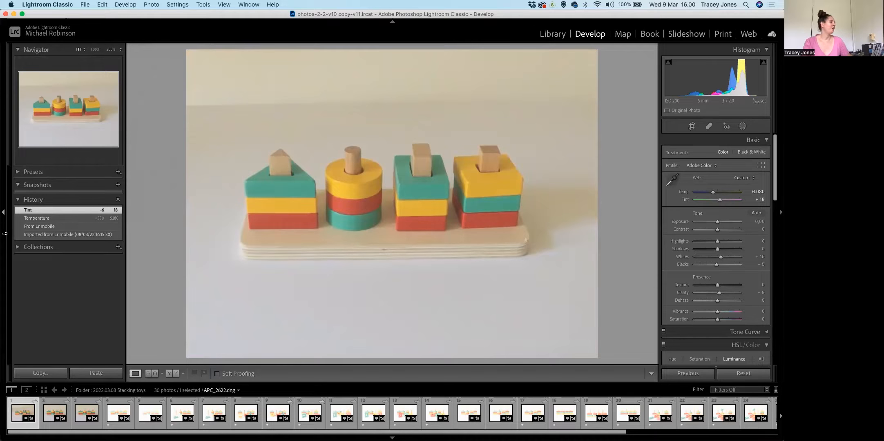
{"action": "left_click", "coordinate": [60, 229]}
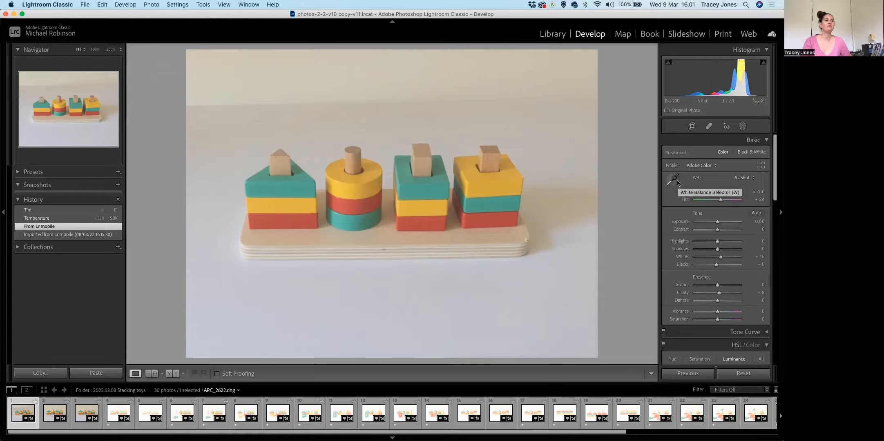
Set the white balance by sampling the neutral white surface beside the toy's wooden base.
{"action": "left_click", "coordinate": [672, 180]}
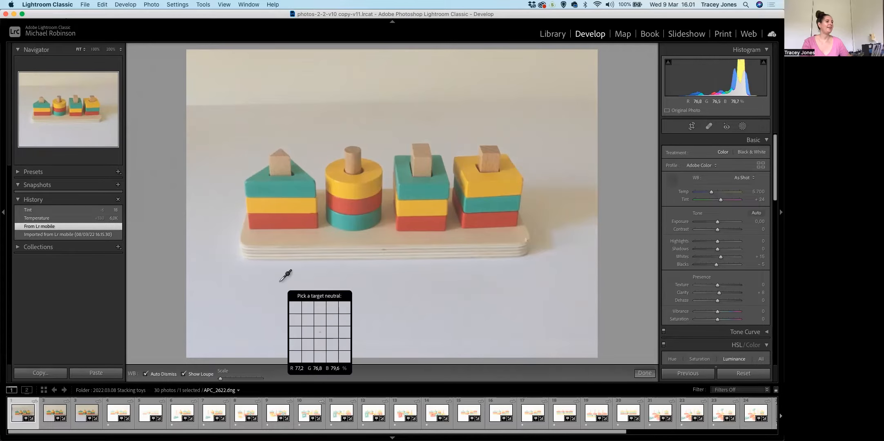
{"action": "left_click", "coordinate": [558, 276]}
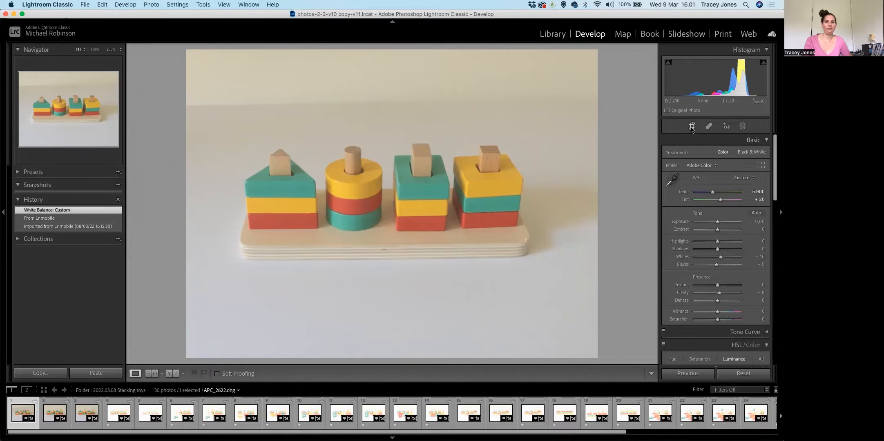
Straighten the photo along the front edge of the toy's wooden base and apply the crop.
{"action": "left_click", "coordinate": [692, 126]}
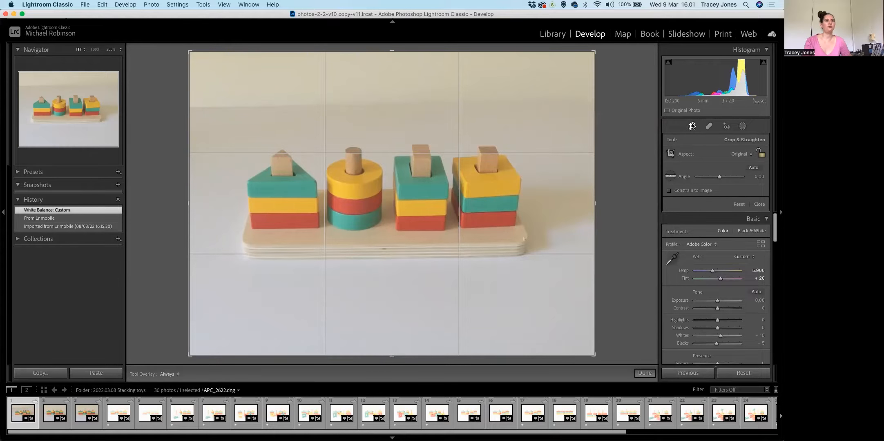
{"action": "left_click", "coordinate": [672, 178]}
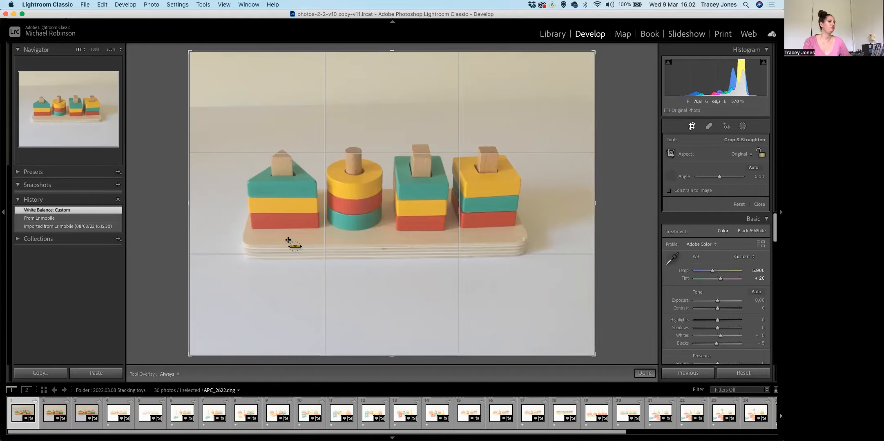
{"action": "left_click_drag", "start_coordinate": [249, 245], "coordinate": [518, 243]}
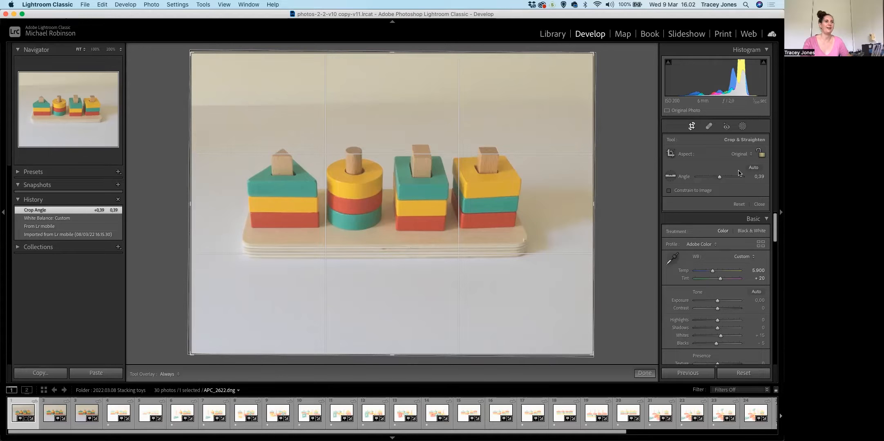
{"action": "left_click", "coordinate": [645, 373]}
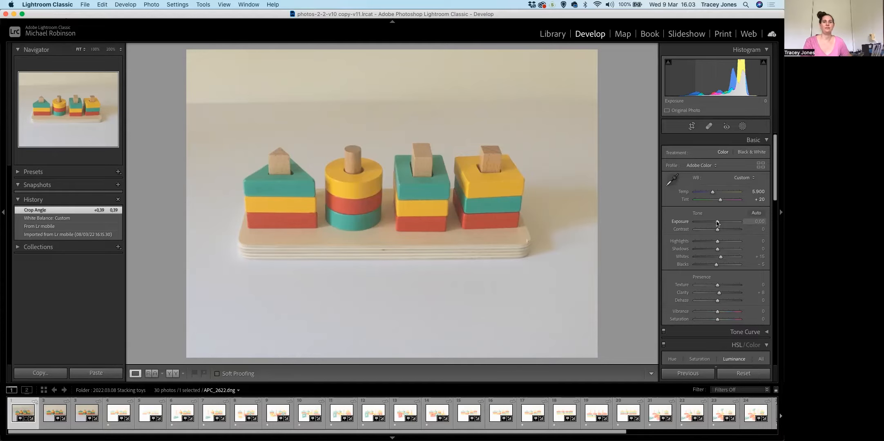
Set Exposure to +1.05, Contrast to +12, Highlights to +100, Shadows to -100 and Dehaze to +23.
{"action": "left_click_drag", "start_coordinate": [717, 222], "coordinate": [720, 229]}
{"action": "left_click_drag", "start_coordinate": [717, 301], "coordinate": [722, 302]}
{"action": "left_click_drag", "start_coordinate": [721, 221], "coordinate": [695, 249]}
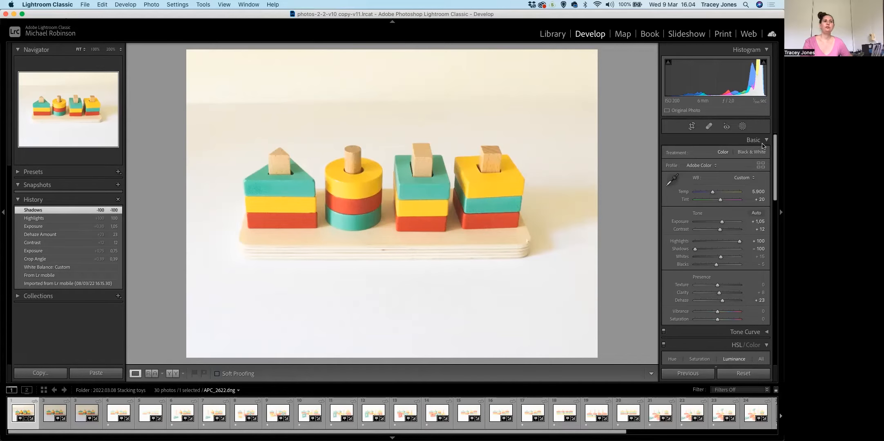
Create a Select Subject mask of the stacking toy and invert it to cover the background.
{"action": "left_click", "coordinate": [743, 127]}
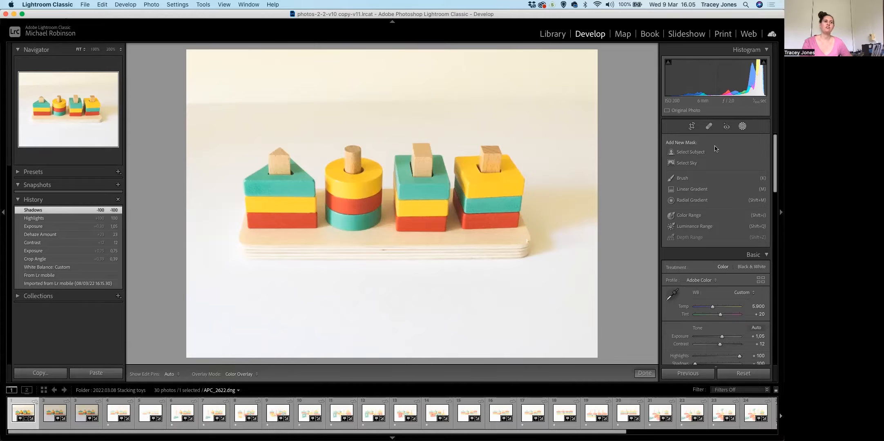
{"action": "left_click", "coordinate": [685, 156]}
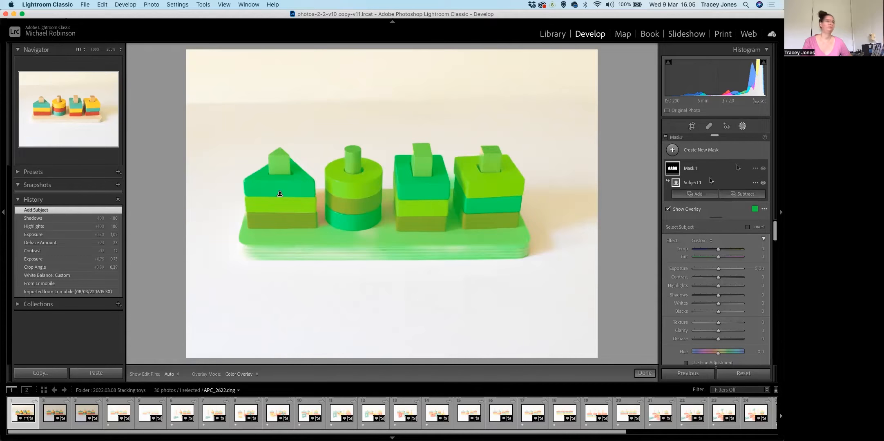
{"action": "key", "text": "apostrophe"}
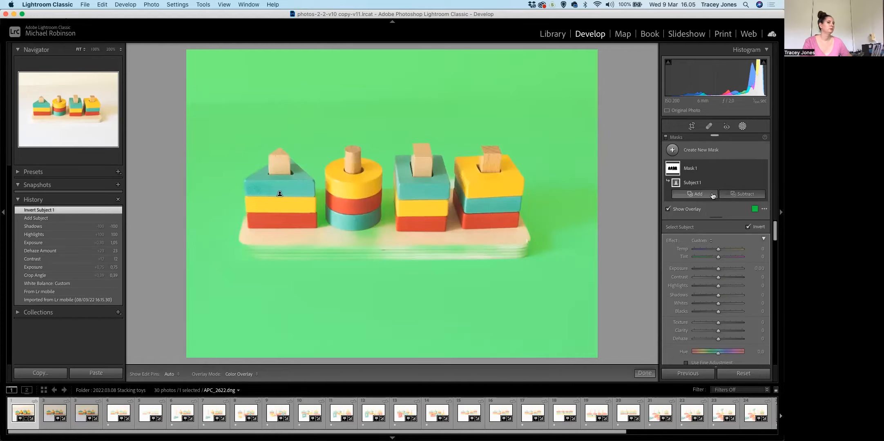
Subtract a brush from the background mask and paint over the parts of the toy it still covers.
{"action": "left_click", "coordinate": [695, 194]}
{"action": "left_click", "coordinate": [711, 223]}
{"action": "mouse_move", "coordinate": [521, 247]}
{"action": "left_mouse_down"}
{"action": "mouse_move", "coordinate": [401, 203]}
{"action": "mouse_move", "coordinate": [402, 196]}
{"action": "mouse_move", "coordinate": [367, 233]}
{"action": "mouse_move", "coordinate": [365, 251]}
{"action": "mouse_move", "coordinate": [241, 244]}
{"action": "mouse_move", "coordinate": [247, 251]}
{"action": "mouse_move", "coordinate": [238, 252]}
{"action": "mouse_move", "coordinate": [251, 214]}
{"action": "mouse_move", "coordinate": [341, 196]}
{"action": "mouse_move", "coordinate": [328, 197]}
{"action": "mouse_move", "coordinate": [333, 224]}
{"action": "left_mouse_up"}
{"action": "left_click_drag", "start_coordinate": [457, 223], "coordinate": [449, 221]}
{"action": "left_click", "coordinate": [695, 205]}
{"action": "left_click", "coordinate": [456, 180]}
{"action": "scroll", "coordinate": [456, 180], "scroll_direction": "down", "scroll_amount": 3}
{"action": "left_click", "coordinate": [454, 180]}
{"action": "left_click_drag", "start_coordinate": [400, 199], "coordinate": [399, 221]}
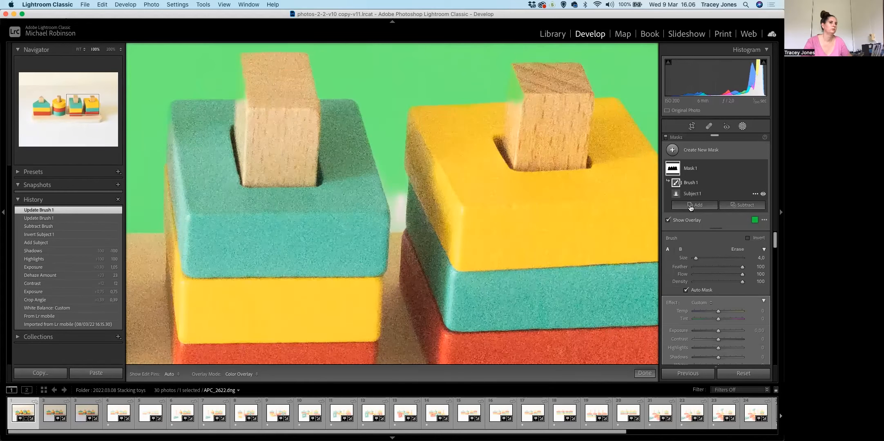
Add a brush to the background mask and paint in the uncovered background around the square block stacks.
{"action": "left_click", "coordinate": [692, 205]}
{"action": "left_click", "coordinate": [691, 241]}
{"action": "mouse_move", "coordinate": [401, 193]}
{"action": "left_mouse_down"}
{"action": "mouse_move", "coordinate": [398, 226]}
{"action": "mouse_move", "coordinate": [389, 186]}
{"action": "mouse_move", "coordinate": [398, 223]}
{"action": "mouse_move", "coordinate": [568, 82]}
{"action": "left_mouse_up"}
{"action": "left_click_drag", "start_coordinate": [172, 243], "coordinate": [392, 252]}
{"action": "mouse_move", "coordinate": [307, 199]}
{"action": "left_mouse_down"}
{"action": "mouse_move", "coordinate": [296, 263]}
{"action": "mouse_move", "coordinate": [376, 286]}
{"action": "mouse_move", "coordinate": [310, 166]}
{"action": "left_mouse_up"}
{"action": "scroll", "coordinate": [302, 264], "scroll_direction": "up", "scroll_amount": 2}
{"action": "mouse_move", "coordinate": [368, 126]}
{"action": "left_mouse_down"}
{"action": "mouse_move", "coordinate": [374, 272]}
{"action": "mouse_move", "coordinate": [363, 221]}
{"action": "mouse_move", "coordinate": [350, 295]}
{"action": "left_mouse_up"}
Paint with the subtracting brush along the blocks and pegs to clear the mask from their edges.
{"action": "left_click", "coordinate": [691, 194]}
{"action": "mouse_move", "coordinate": [354, 98]}
{"action": "left_mouse_down"}
{"action": "mouse_move", "coordinate": [369, 254]}
{"action": "mouse_move", "coordinate": [343, 207]}
{"action": "mouse_move", "coordinate": [241, 176]}
{"action": "left_mouse_up"}
{"action": "mouse_move", "coordinate": [330, 83]}
{"action": "left_mouse_down"}
{"action": "mouse_move", "coordinate": [360, 78]}
{"action": "mouse_move", "coordinate": [365, 63]}
{"action": "left_mouse_up"}
{"action": "left_click_drag", "start_coordinate": [365, 239], "coordinate": [225, 196]}
{"action": "left_click_drag", "start_coordinate": [409, 124], "coordinate": [407, 107]}
{"action": "key", "text": "["}
{"action": "key", "text": "["}
{"action": "mouse_move", "coordinate": [484, 61]}
{"action": "left_mouse_down"}
{"action": "mouse_move", "coordinate": [410, 147]}
{"action": "mouse_move", "coordinate": [412, 105]}
{"action": "mouse_move", "coordinate": [398, 116]}
{"action": "left_mouse_up"}
Refine the mask edges around the remaining blocks with the adding brush and the subtracting brush.
{"action": "left_click", "coordinate": [690, 183]}
{"action": "left_click", "coordinate": [691, 194]}
{"action": "left_click_drag", "start_coordinate": [554, 233], "coordinate": [376, 207]}
{"action": "left_click_drag", "start_coordinate": [432, 127], "coordinate": [430, 136]}
{"action": "left_click_drag", "start_coordinate": [498, 99], "coordinate": [503, 108]}
{"action": "mouse_move", "coordinate": [540, 216]}
{"action": "left_mouse_down"}
{"action": "mouse_move", "coordinate": [389, 193]}
{"action": "mouse_move", "coordinate": [331, 216]}
{"action": "left_mouse_up"}
{"action": "left_click_drag", "start_coordinate": [457, 134], "coordinate": [465, 114]}
{"action": "mouse_move", "coordinate": [556, 105]}
{"action": "left_mouse_down"}
{"action": "mouse_move", "coordinate": [562, 86]}
{"action": "mouse_move", "coordinate": [576, 124]}
{"action": "left_mouse_up"}
{"action": "mouse_move", "coordinate": [579, 252]}
{"action": "left_mouse_down"}
{"action": "mouse_move", "coordinate": [400, 245]}
{"action": "mouse_move", "coordinate": [373, 85]}
{"action": "left_mouse_up"}
{"action": "mouse_move", "coordinate": [513, 172]}
{"action": "left_mouse_down"}
{"action": "mouse_move", "coordinate": [536, 231]}
{"action": "mouse_move", "coordinate": [505, 156]}
{"action": "left_mouse_up"}
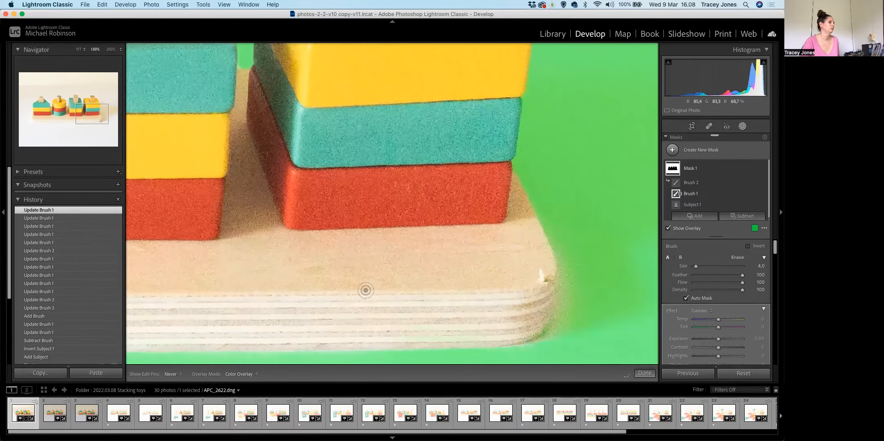
Paint with the subtracting brush along the wooden base's front edge to remove the mask from it.
{"action": "left_click_drag", "start_coordinate": [367, 291], "coordinate": [435, 214]}
{"action": "mouse_move", "coordinate": [517, 262]}
{"action": "left_mouse_down"}
{"action": "mouse_move", "coordinate": [260, 260]}
{"action": "mouse_move", "coordinate": [524, 266]}
{"action": "left_mouse_up"}
{"action": "left_click_drag", "start_coordinate": [266, 269], "coordinate": [282, 266]}
{"action": "left_click_drag", "start_coordinate": [293, 264], "coordinate": [476, 262]}
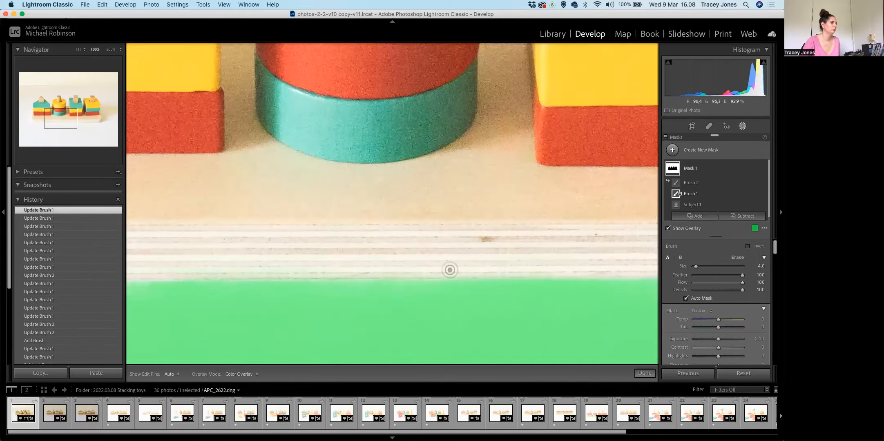
{"action": "left_click_drag", "start_coordinate": [490, 234], "coordinate": [651, 231]}
{"action": "left_click_drag", "start_coordinate": [483, 260], "coordinate": [194, 266]}
{"action": "left_click_drag", "start_coordinate": [289, 266], "coordinate": [491, 266]}
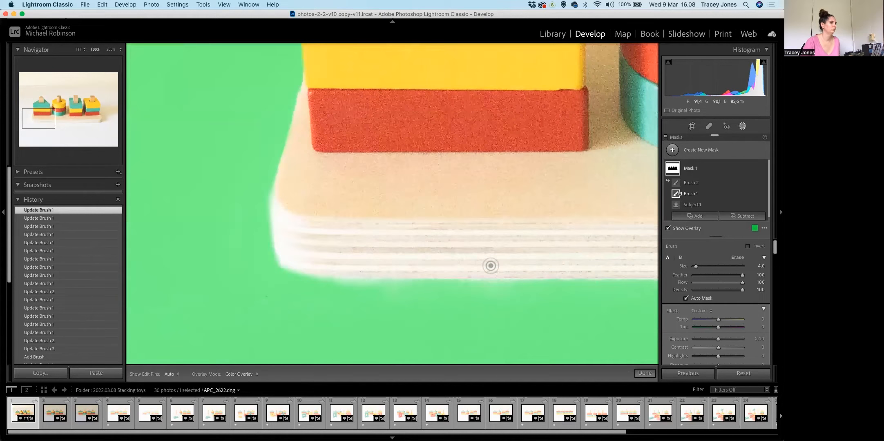
{"action": "left_click", "coordinate": [503, 250]}
Raise the exposure of the background mask slightly and finish masking.
{"action": "scroll", "coordinate": [723, 290], "scroll_direction": "down", "scroll_amount": 3}
{"action": "left_click_drag", "start_coordinate": [718, 311], "coordinate": [725, 312]}
{"action": "left_click", "coordinate": [645, 373]}
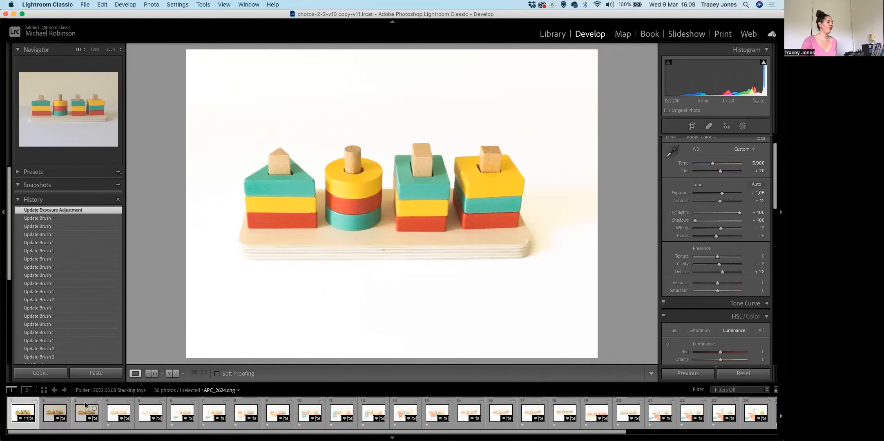
Select the first three photos and synchronize the first one's settings to them, leaving out Masking.
{"action": "left_click", "coordinate": [85, 404], "text": "shift"}
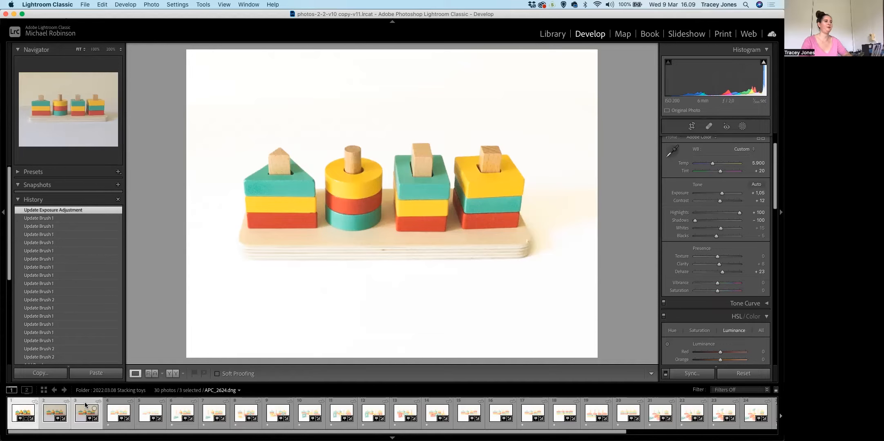
{"action": "left_click", "coordinate": [696, 377]}
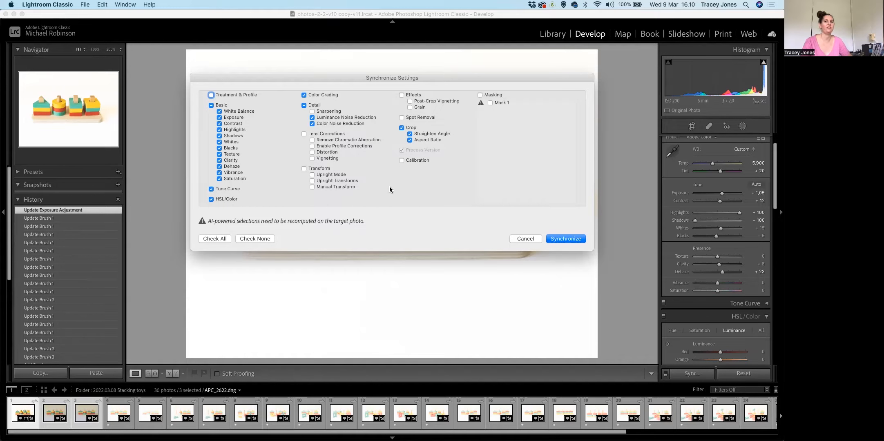
{"action": "left_click", "coordinate": [561, 240]}
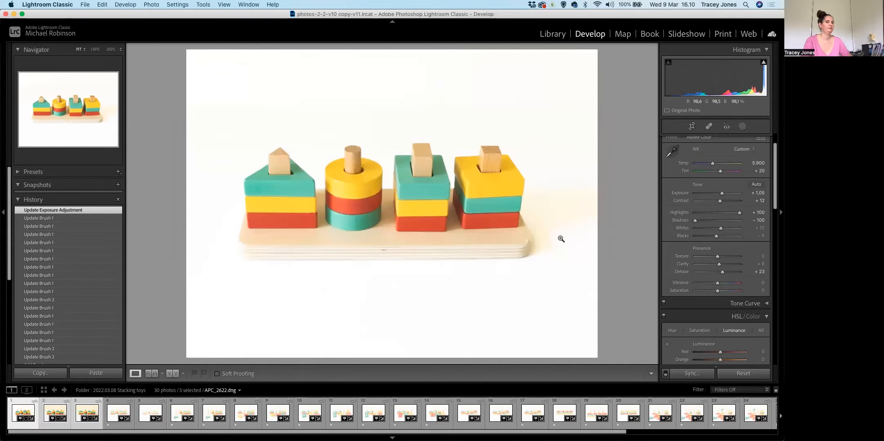
Check the synchronized edits on APC_2623.dng and APC_2624.dng.
{"action": "left_click", "coordinate": [52, 405]}
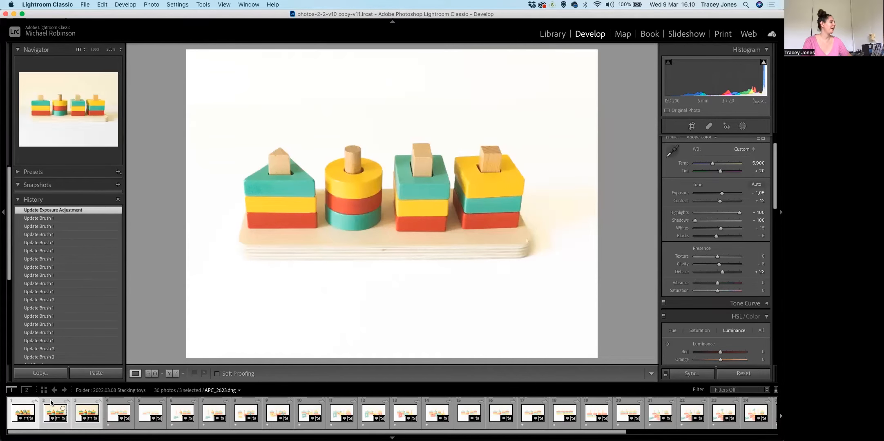
{"action": "left_click", "coordinate": [52, 403]}
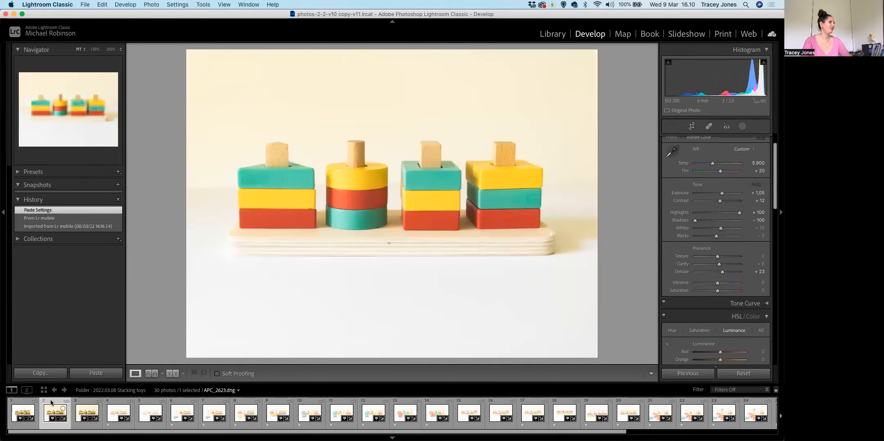
{"action": "key", "text": "Right"}
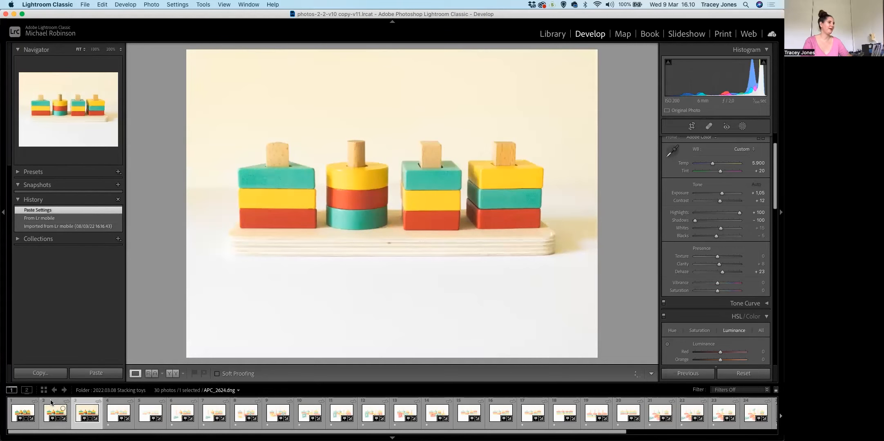
Compare the first photo, APC_2622.dng, with the synchronized APC_2623.dng.
{"action": "key", "text": "Left"}
{"action": "key", "text": "Left"}
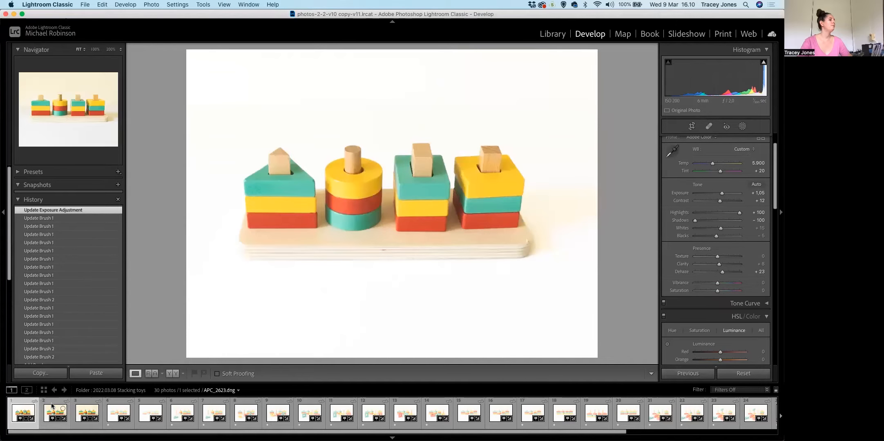
{"action": "left_click", "coordinate": [29, 405]}
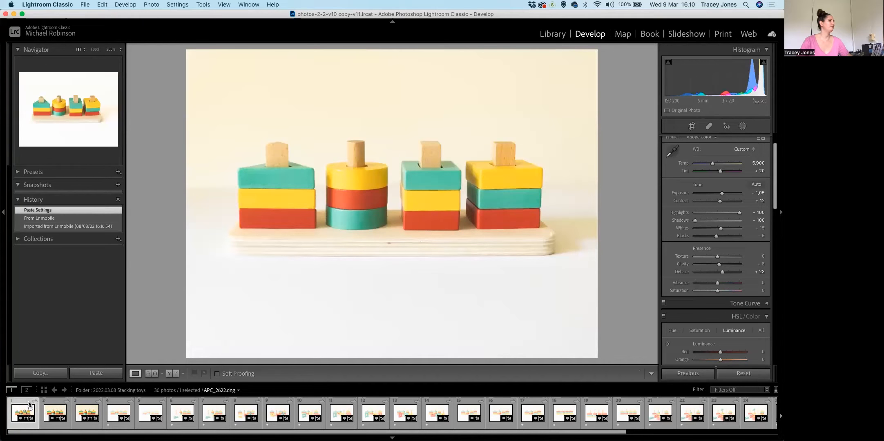
{"action": "left_click", "coordinate": [58, 407]}
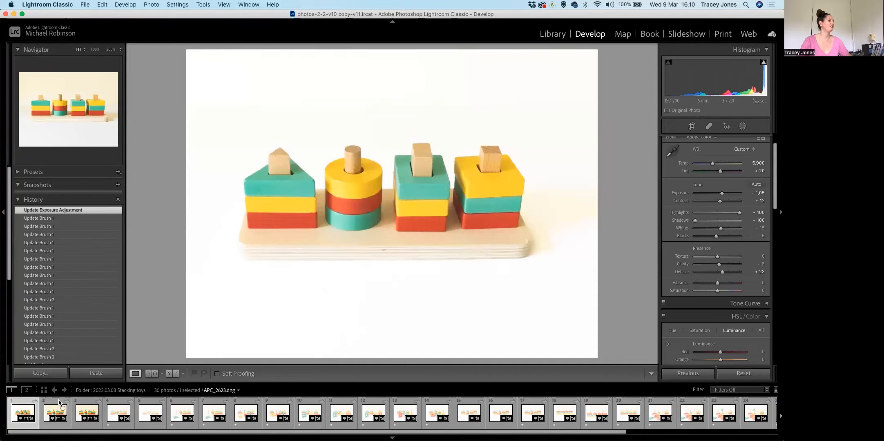
{"action": "key", "text": "Right"}
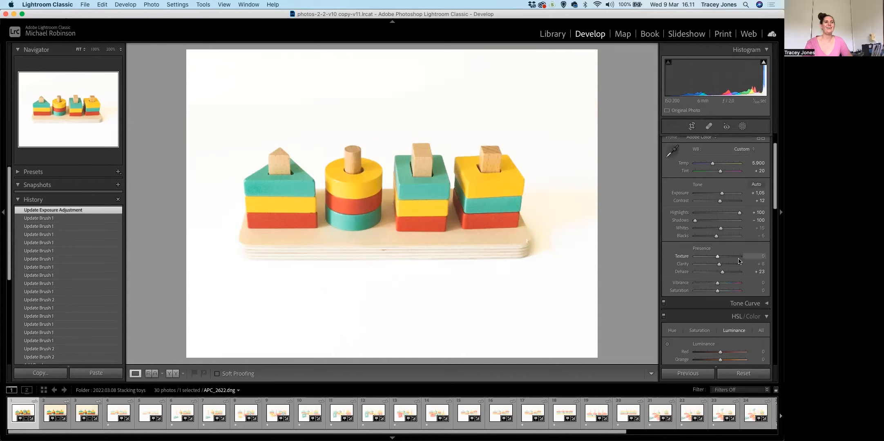
Heal the brown mark near the middle of the wooden base's front edge in APC_2622.dng with a size 46 spot removal brush.
{"action": "left_click", "coordinate": [709, 127]}
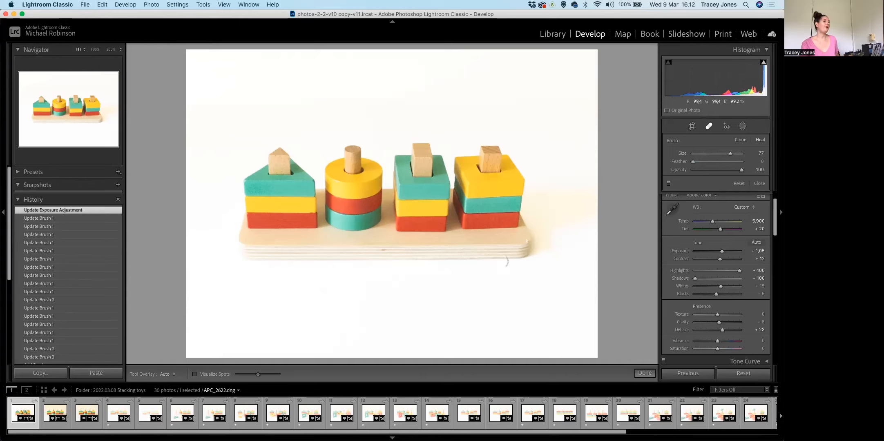
{"action": "left_click", "coordinate": [387, 250]}
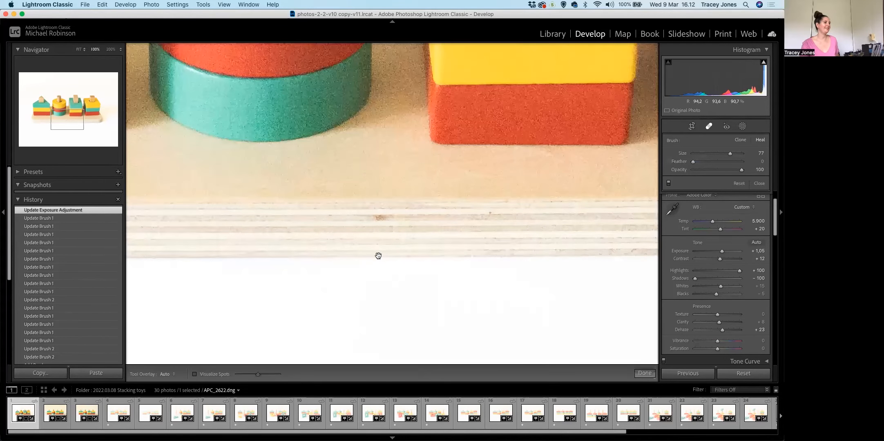
{"action": "scroll", "coordinate": [380, 245], "scroll_direction": "down", "scroll_amount": 5}
{"action": "scroll", "coordinate": [382, 223], "scroll_direction": "down", "scroll_amount": 1}
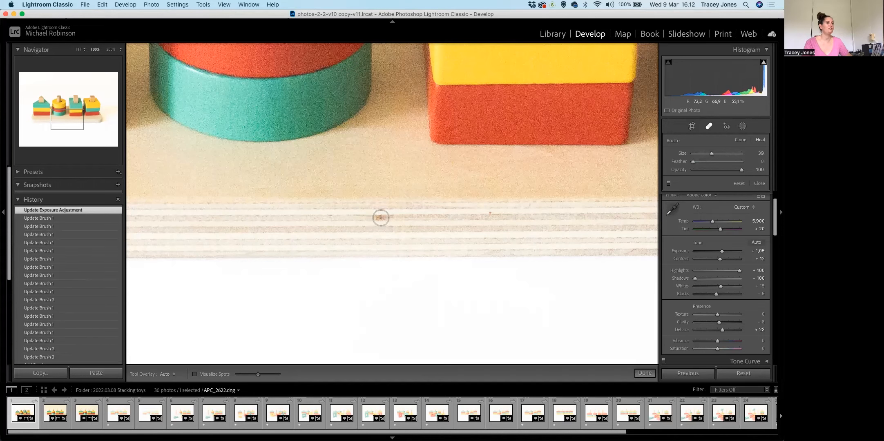
{"action": "scroll", "coordinate": [380, 218], "scroll_direction": "up", "scroll_amount": 5}
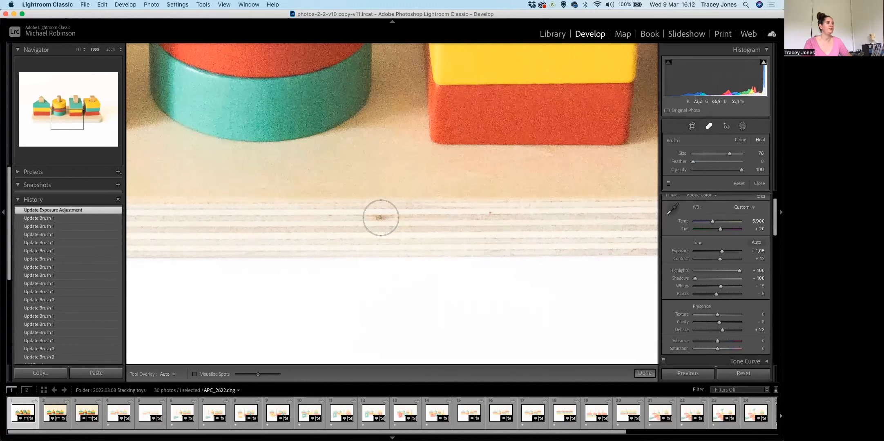
{"action": "scroll", "coordinate": [381, 218], "scroll_direction": "down", "scroll_amount": 4}
{"action": "scroll", "coordinate": [381, 218], "scroll_direction": "down", "scroll_amount": 3}
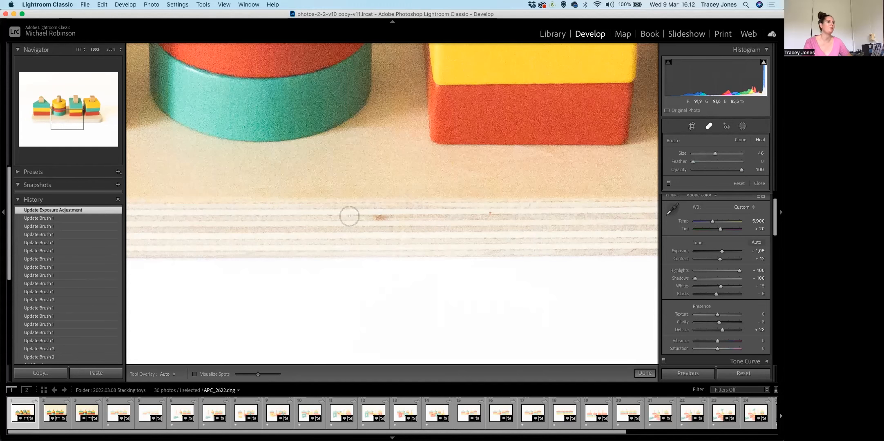
{"action": "left_click", "coordinate": [380, 219]}
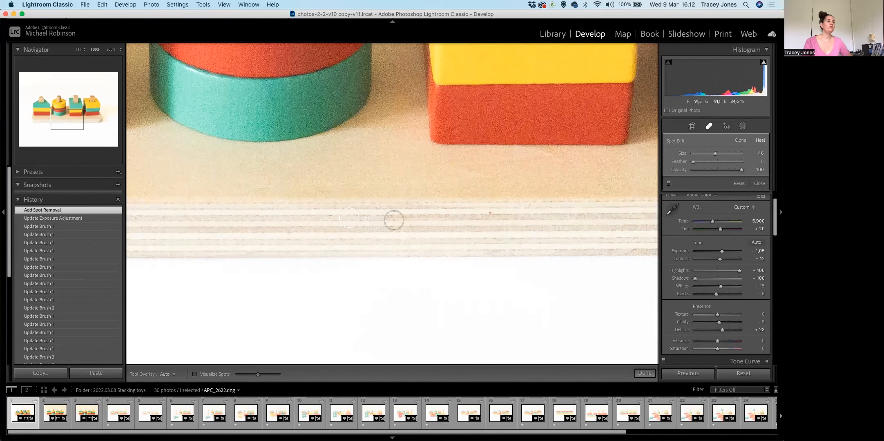
Try sampling the healed spot from the base's top surface and undo the source change.
{"action": "left_click_drag", "start_coordinate": [316, 241], "coordinate": [338, 180]}
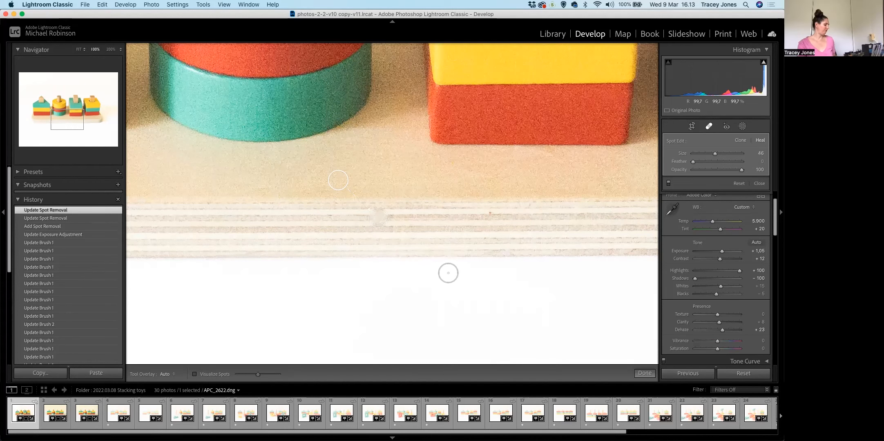
{"action": "key", "text": "super+z"}
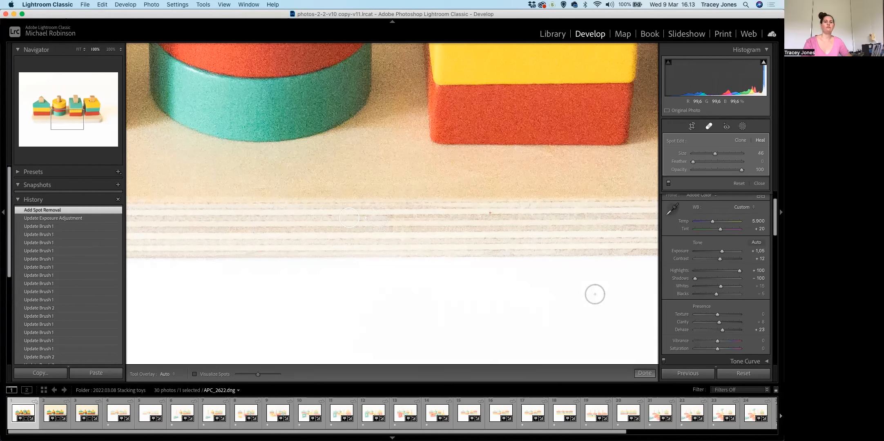
Heal the remaining small marks on the wooden base's front edge and right corner, check the other blocks, and finish spot removal.
{"action": "scroll", "coordinate": [492, 216], "scroll_direction": "down", "scroll_amount": 5}
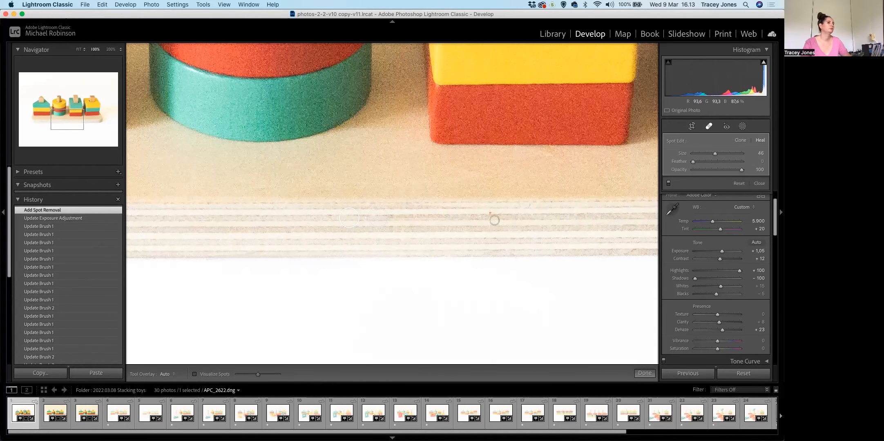
{"action": "mouse_move", "coordinate": [549, 247]}
{"action": "left_mouse_down"}
{"action": "mouse_move", "coordinate": [423, 268]}
{"action": "mouse_move", "coordinate": [129, 285]}
{"action": "left_mouse_up"}
{"action": "scroll", "coordinate": [526, 219], "scroll_direction": "up", "scroll_amount": 5}
{"action": "left_click", "coordinate": [525, 219]}
{"action": "left_click_drag", "start_coordinate": [525, 252], "coordinate": [502, 221]}
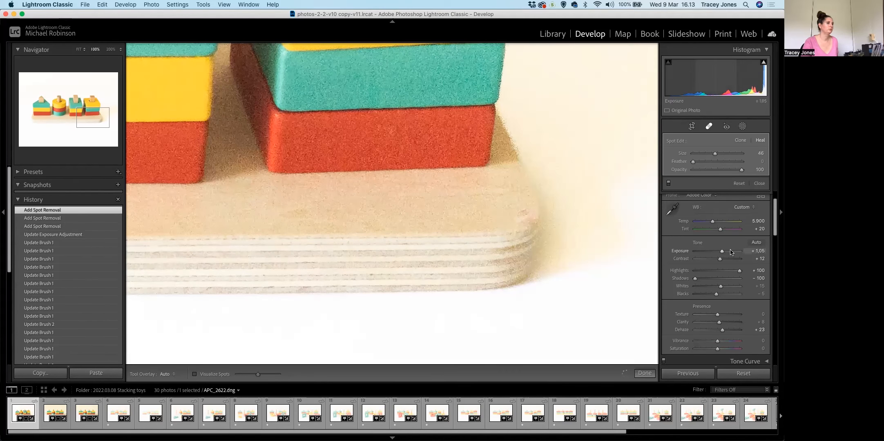
{"action": "left_click_drag", "start_coordinate": [493, 164], "coordinate": [525, 314]}
{"action": "left_click_drag", "start_coordinate": [543, 122], "coordinate": [588, 243]}
{"action": "left_click_drag", "start_coordinate": [302, 347], "coordinate": [574, 235]}
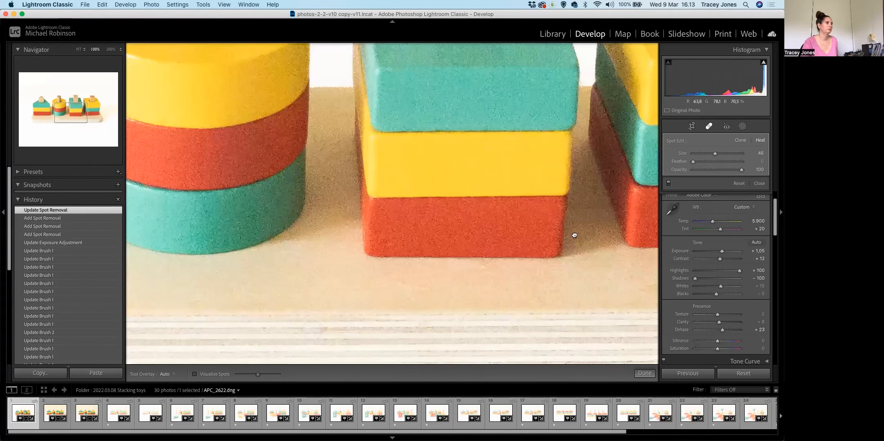
{"action": "left_click_drag", "start_coordinate": [139, 163], "coordinate": [408, 207]}
{"action": "left_click_drag", "start_coordinate": [133, 248], "coordinate": [420, 217]}
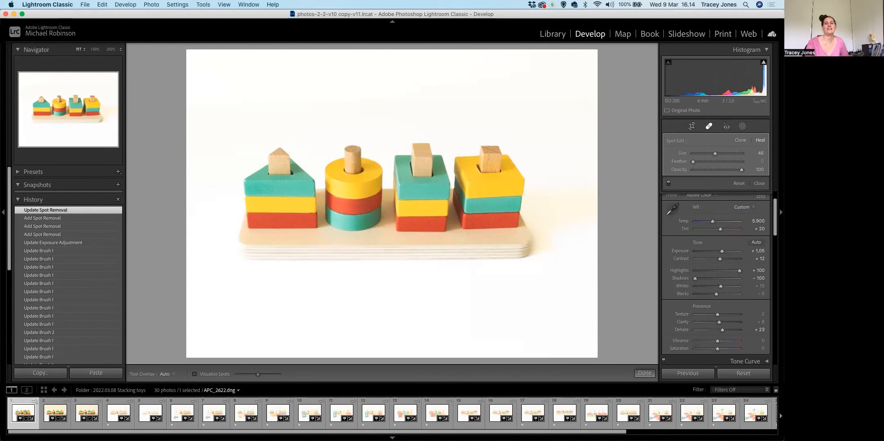
{"action": "left_click", "coordinate": [760, 183]}
Center the Detail preview on the upper edge of the rightmost yellow block beside its wooden peg.
{"action": "scroll", "coordinate": [743, 234], "scroll_direction": "down", "scroll_amount": 5}
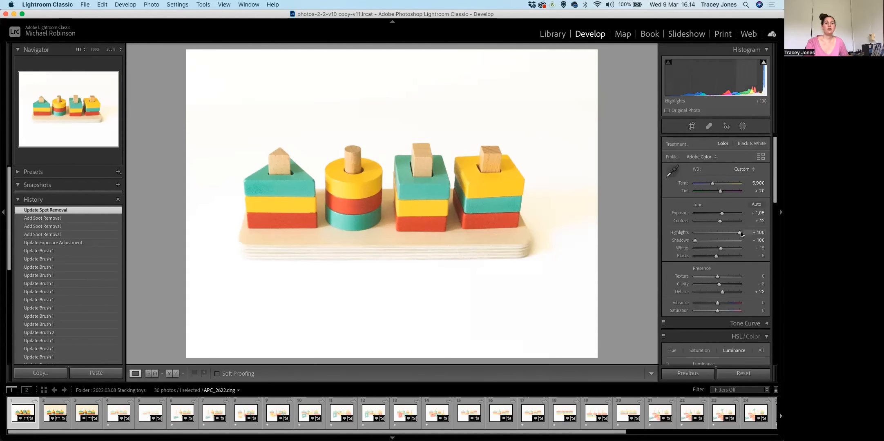
{"action": "scroll", "coordinate": [742, 234], "scroll_direction": "down", "scroll_amount": 6}
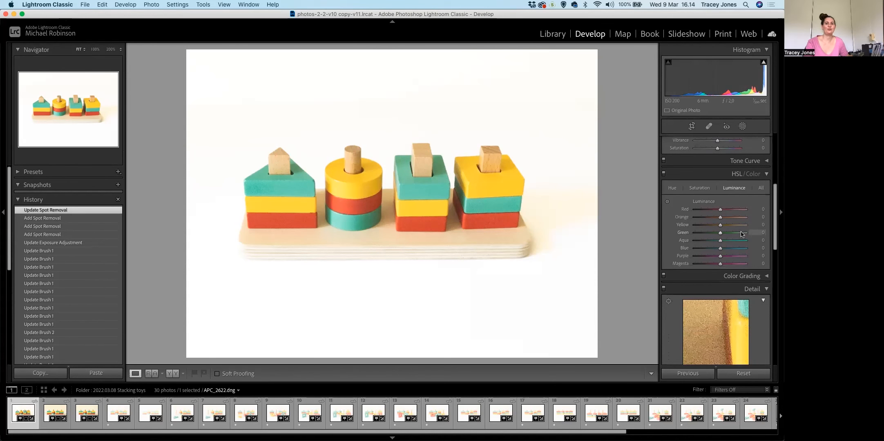
{"action": "scroll", "coordinate": [742, 233], "scroll_direction": "down", "scroll_amount": 3}
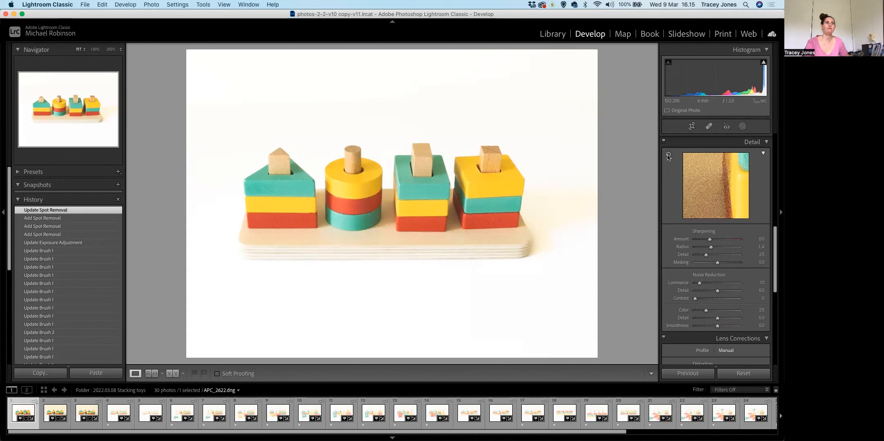
{"action": "left_click", "coordinate": [669, 156]}
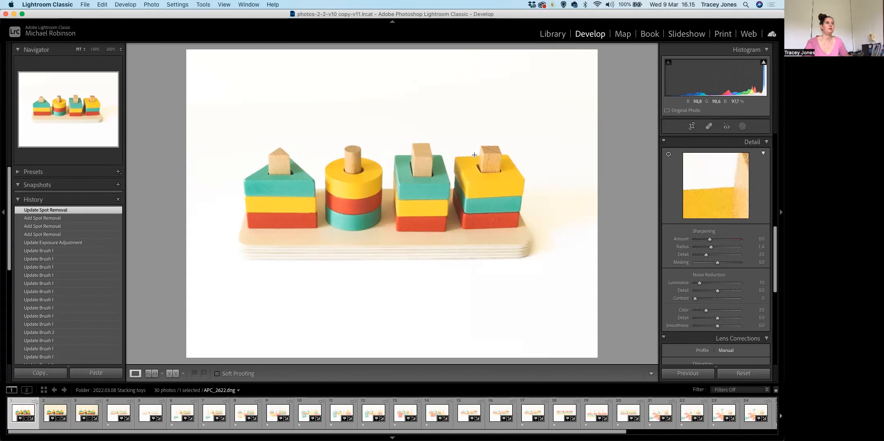
{"action": "left_click", "coordinate": [475, 156]}
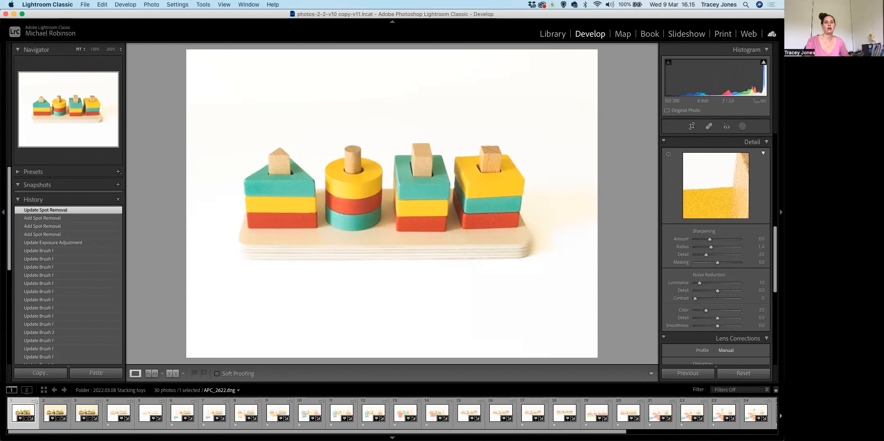
Set sharpening Amount to 79, noise reduction Luminance 38, Detail 41, Contrast 21 and Color 37, and slightly lower the sharpening Detail.
{"action": "left_click_drag", "start_coordinate": [709, 239], "coordinate": [719, 239]}
{"action": "left_click_drag", "start_coordinate": [700, 283], "coordinate": [711, 310]}
{"action": "left_click_drag", "start_coordinate": [719, 168], "coordinate": [708, 189]}
{"action": "left_click_drag", "start_coordinate": [708, 283], "coordinate": [712, 283]}
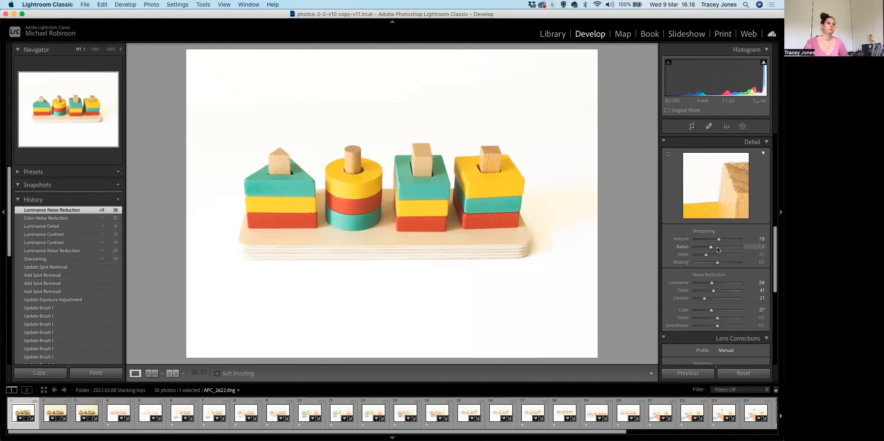
{"action": "left_click_drag", "start_coordinate": [706, 255], "coordinate": [706, 255]}
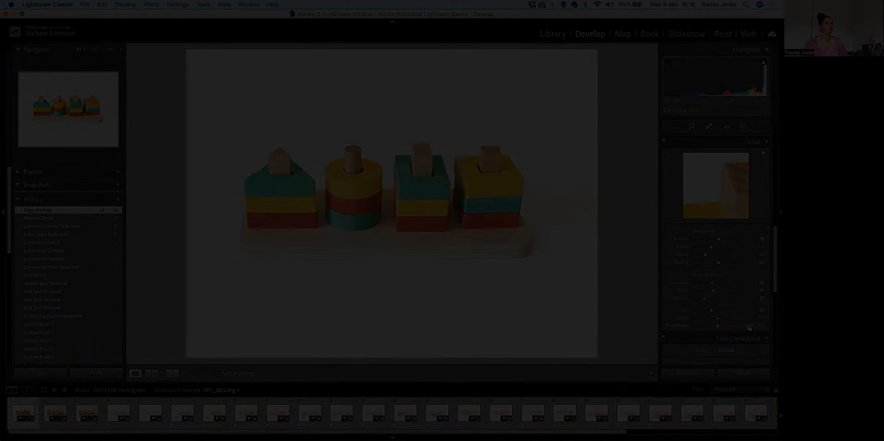